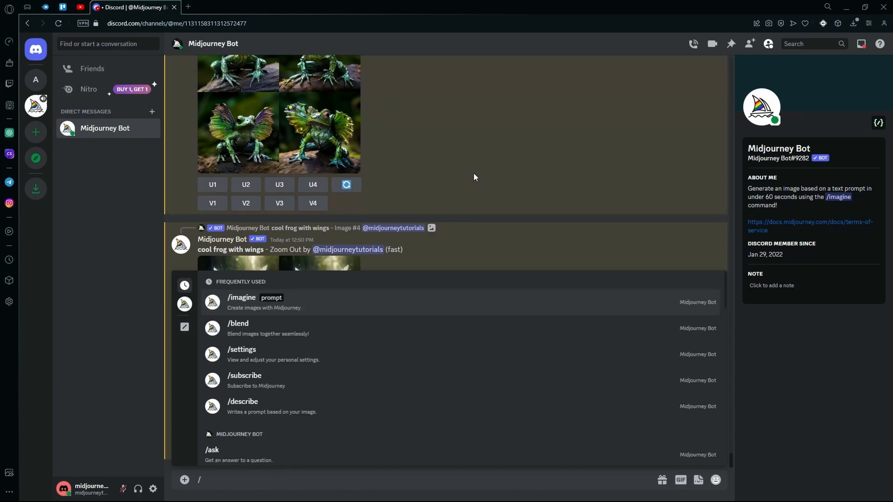
Generate images with the /imagine prompt "old city scene, zombie invasion, broken busses" and view the resulting grid enlarged
{"action": "left_click", "coordinate": [237, 441]}
{"action": "type", "text": "c"}
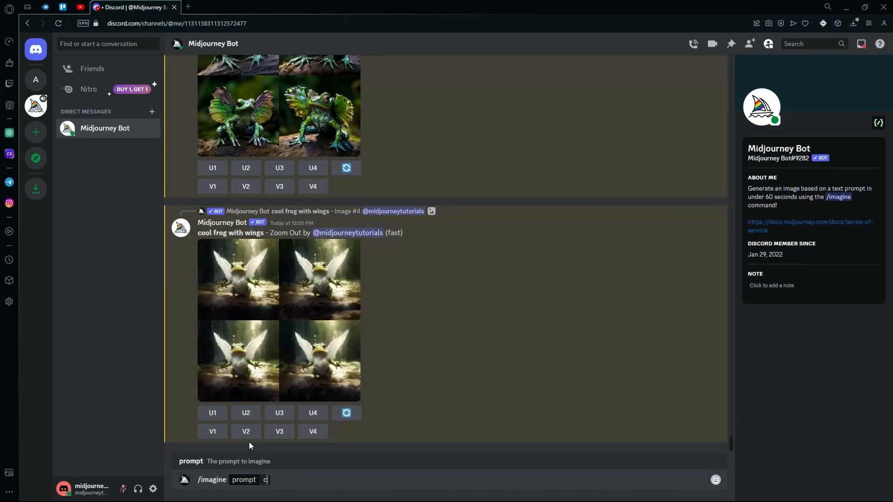
{"action": "key", "text": "BackSpace"}
{"action": "type", "text": "old city scene, zombia"}
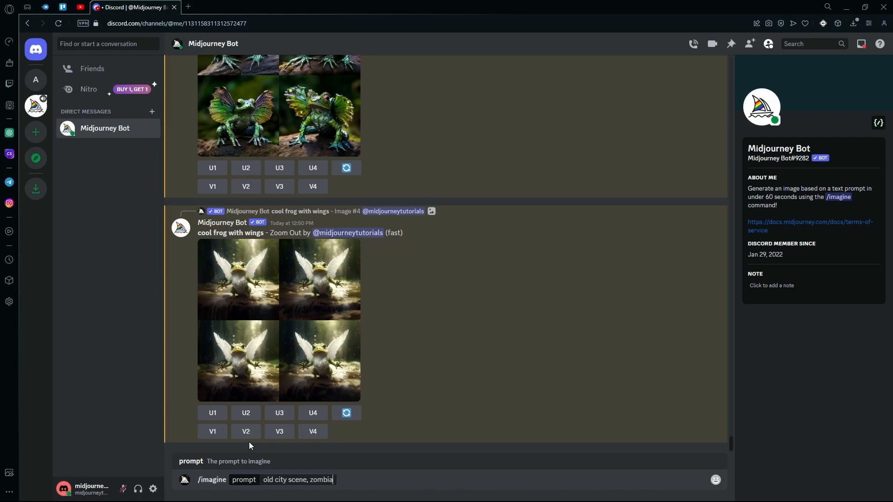
{"action": "key", "text": "BackSpace"}
{"action": "type", "text": "e invasion, broken busses,"}
{"action": "key", "text": "BackSpace"}
{"action": "key", "text": "Return"}
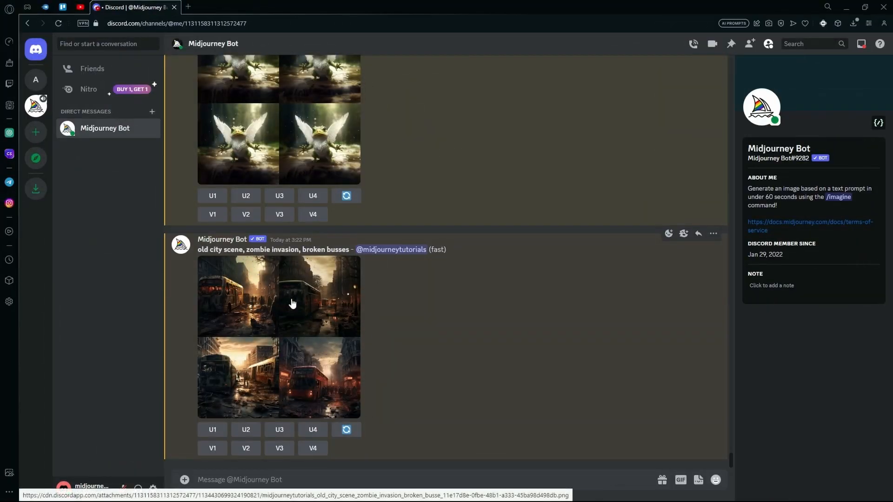
{"action": "left_click", "coordinate": [284, 295]}
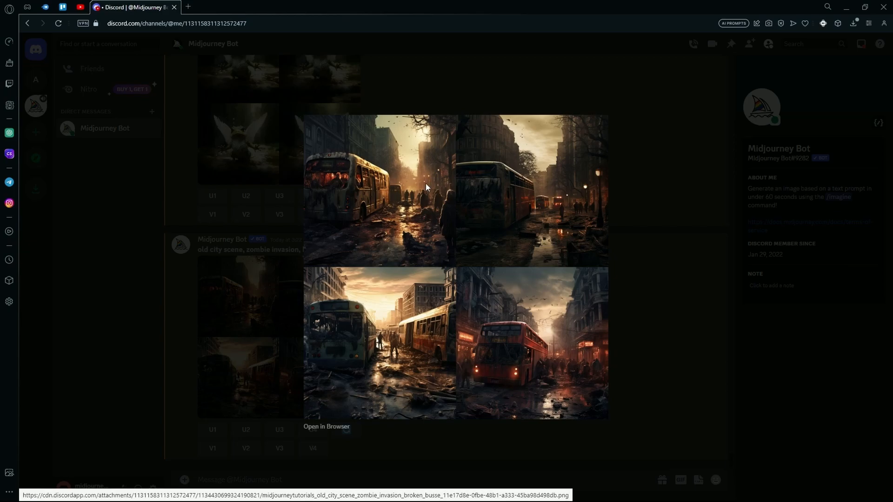
{"action": "left_click", "coordinate": [687, 415]}
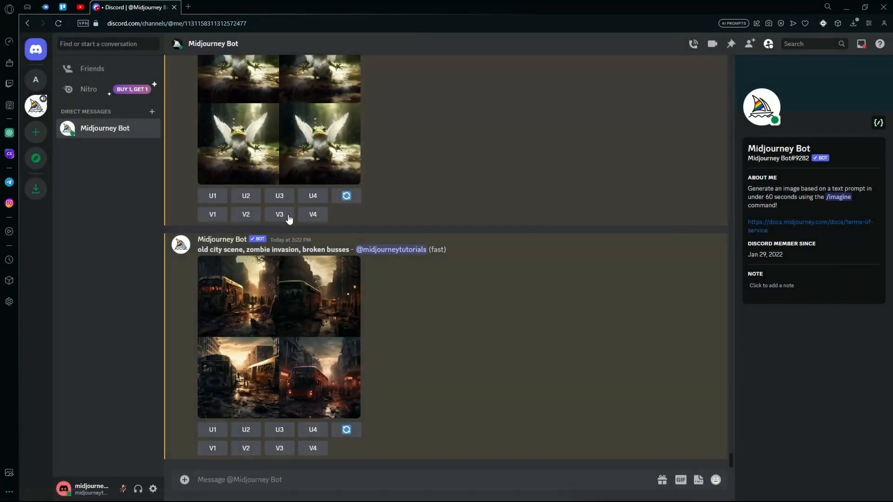
Copy the zombie scene's prompt text from the bot's message and reuse it in a new /imagine command
{"action": "left_click_drag", "start_coordinate": [198, 250], "coordinate": [352, 256]}
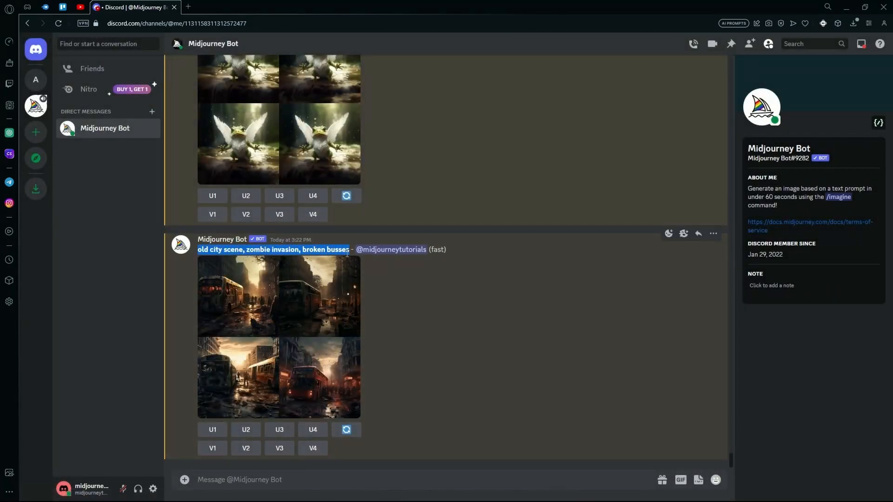
{"action": "right_click", "coordinate": [346, 253]}
{"action": "left_click", "coordinate": [367, 291]}
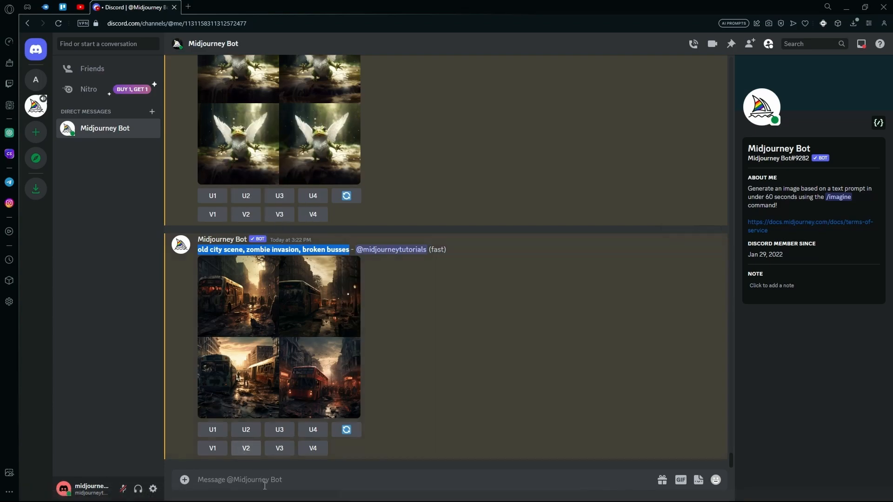
{"action": "left_click", "coordinate": [257, 478]}
{"action": "type", "text": "/imagine"}
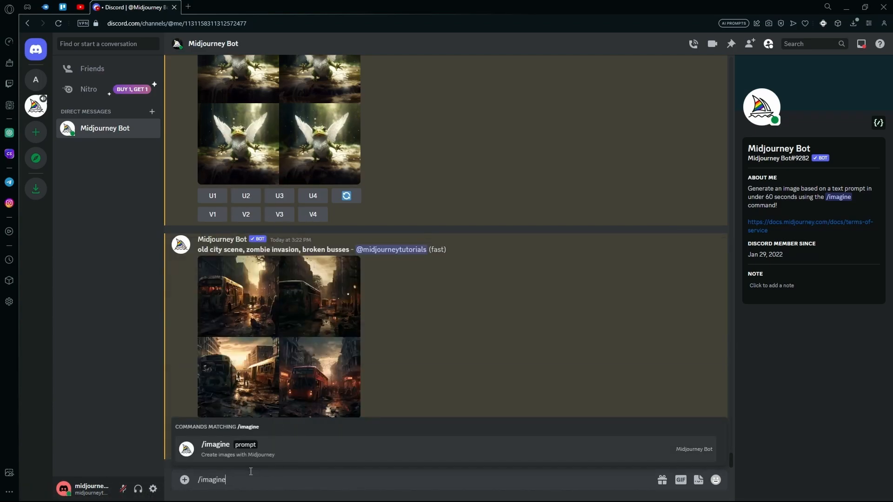
{"action": "left_click", "coordinate": [266, 450]}
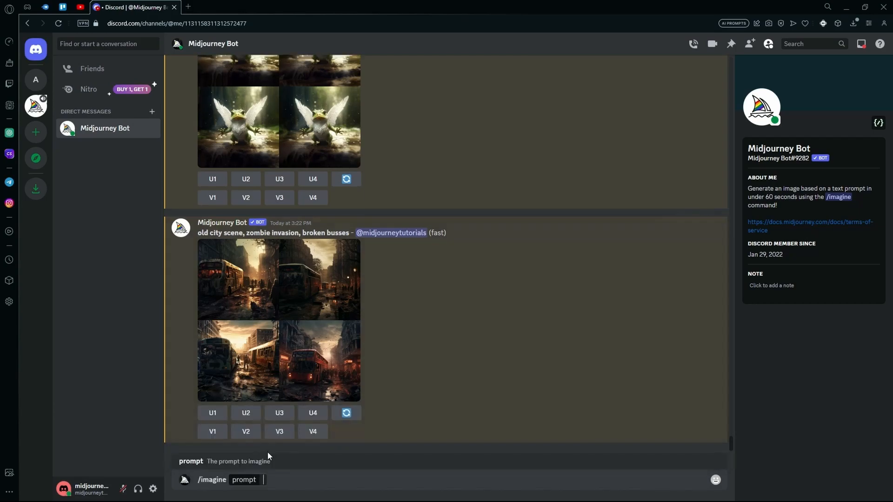
{"action": "key", "text": "ctrl+v"}
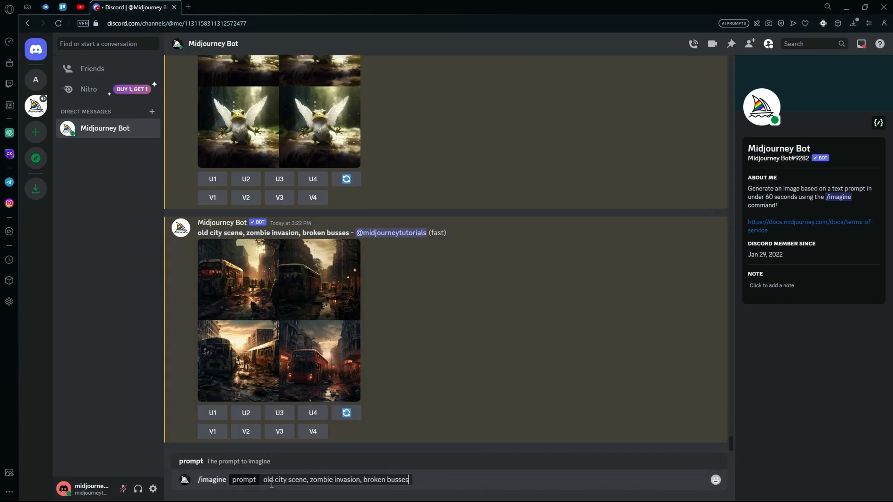
Weight the prompt as "old city::1.5 scene::1.5, zombie invasion::2, broken busses:0.5" and generate the images
{"action": "left_click", "coordinate": [285, 481]}
{"action": "type", "text": "::"}
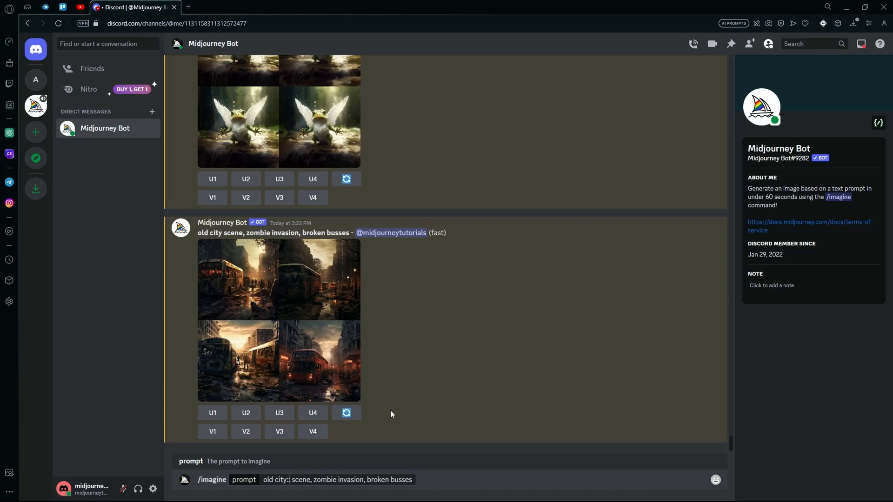
{"action": "type", "text": "1.5 scene"}
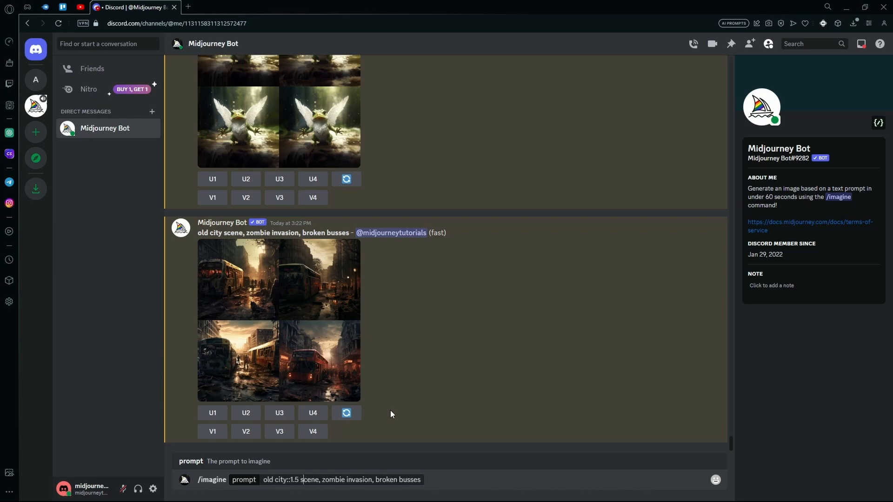
{"action": "type", "text": "::1.5"}
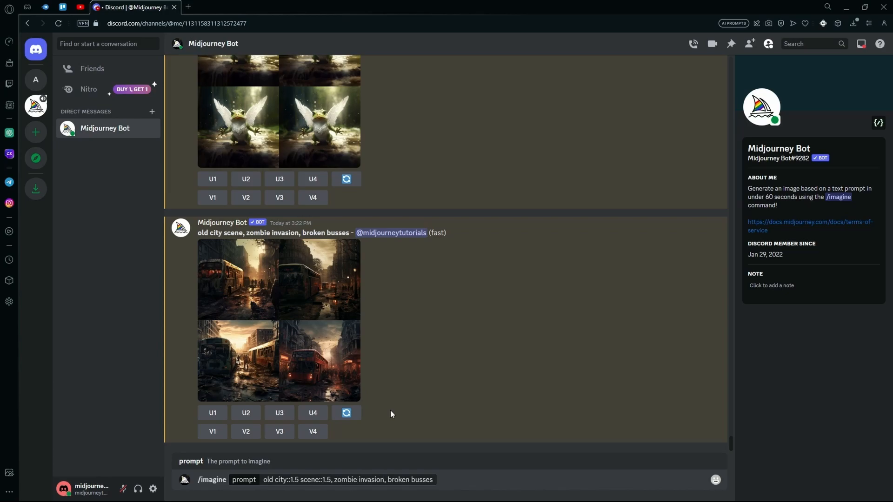
{"action": "type", "text": "::2"}
{"action": "type", "text": ":0.5"}
{"action": "key", "text": "Return"}
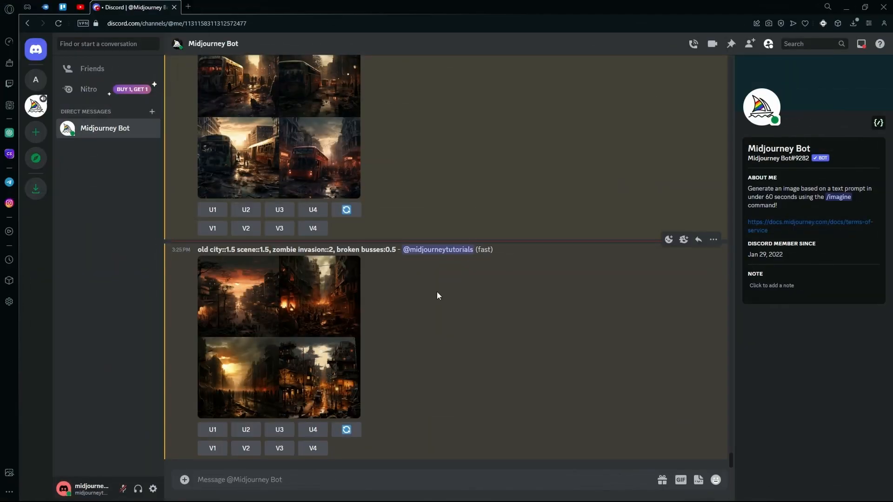
Examine the enlarged weighted image grid and compare it with the weights given to each prompt part
{"action": "left_click_drag", "start_coordinate": [263, 249], "coordinate": [493, 251]}
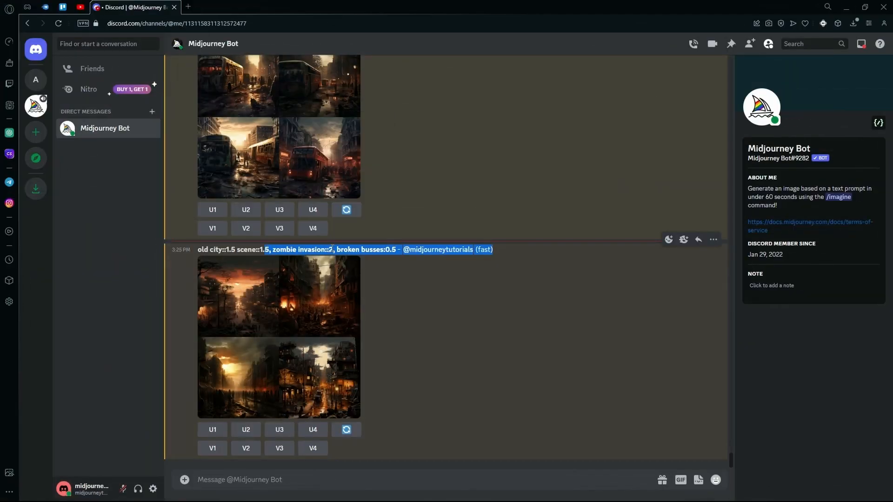
{"action": "left_click", "coordinate": [333, 250]}
{"action": "left_click", "coordinate": [250, 287]}
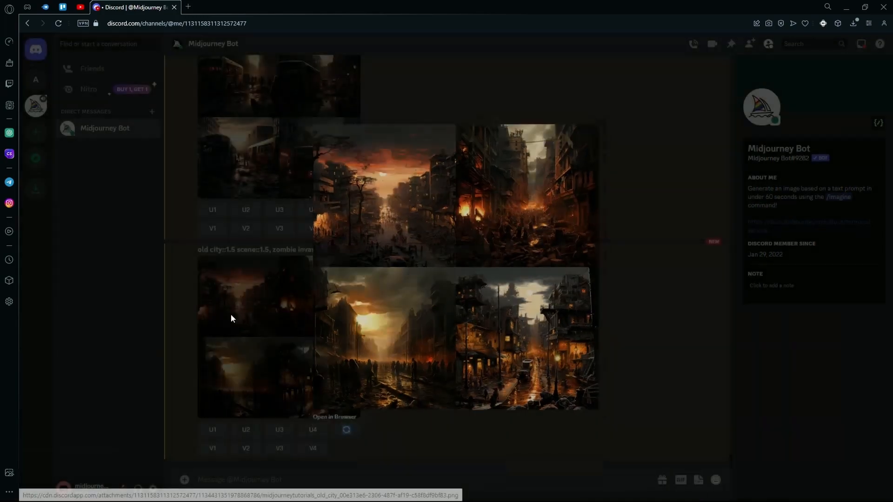
{"action": "left_click", "coordinate": [240, 319]}
{"action": "mouse_move", "coordinate": [260, 251]}
{"action": "left_mouse_down"}
{"action": "mouse_move", "coordinate": [282, 255]}
{"action": "mouse_move", "coordinate": [272, 254]}
{"action": "left_mouse_up"}
{"action": "left_click", "coordinate": [272, 255]}
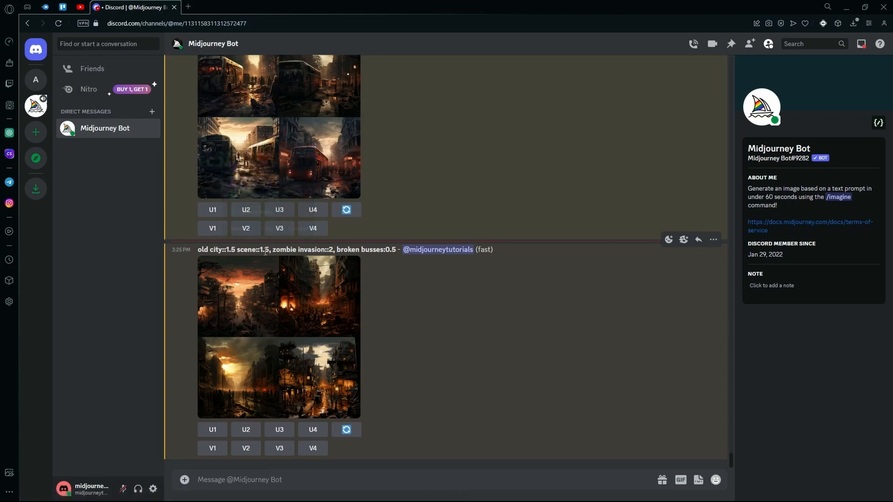
{"action": "left_click", "coordinate": [288, 285]}
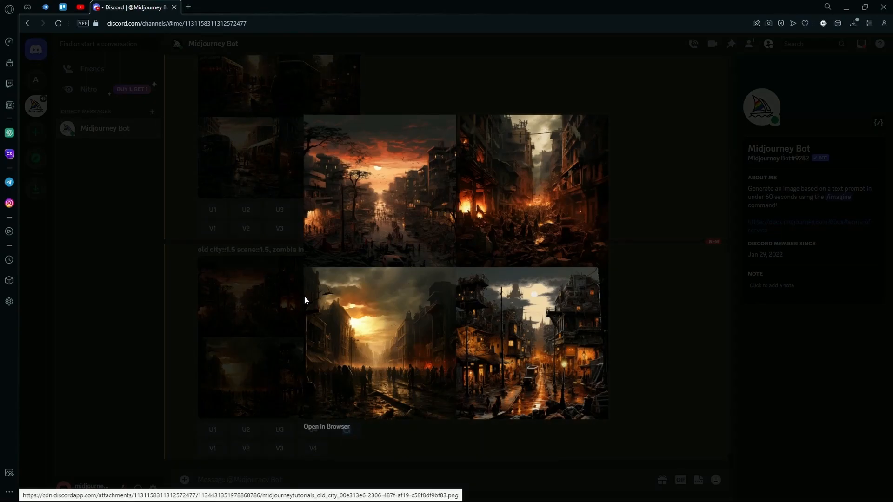
{"action": "left_click", "coordinate": [305, 296]}
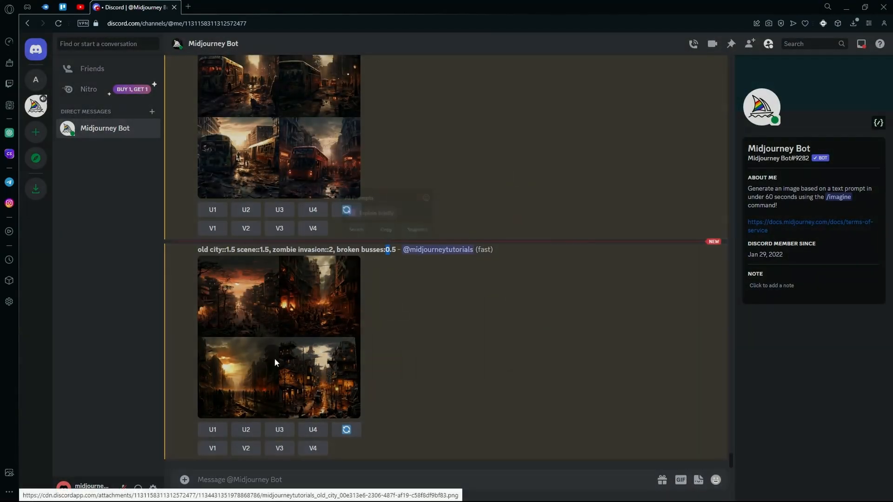
{"action": "left_click", "coordinate": [274, 360]}
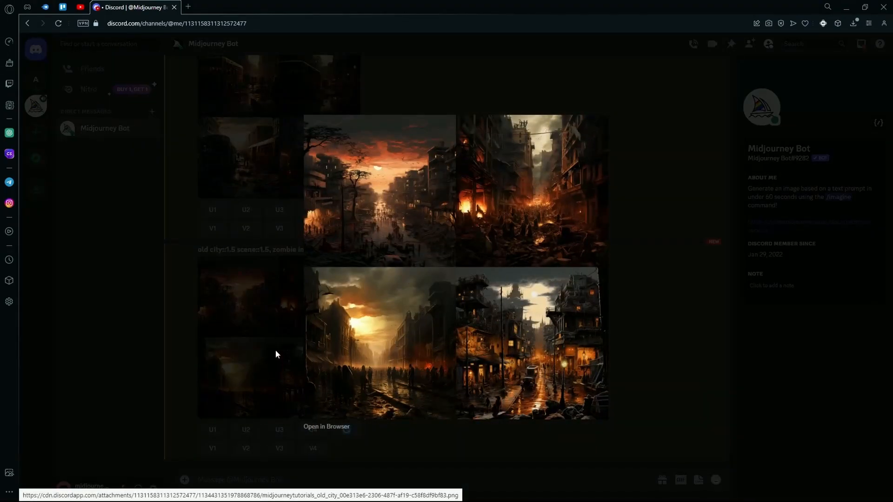
{"action": "left_click", "coordinate": [647, 306]}
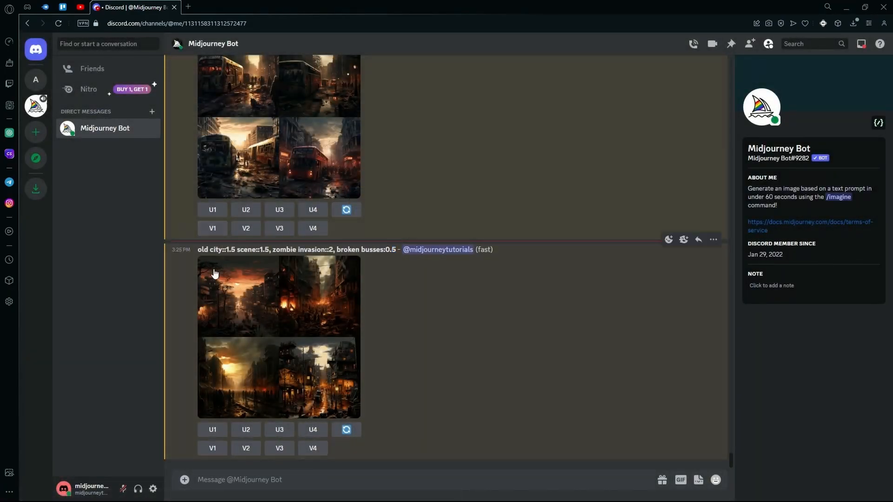
{"action": "left_click", "coordinate": [314, 316]}
{"action": "left_click", "coordinate": [235, 264]}
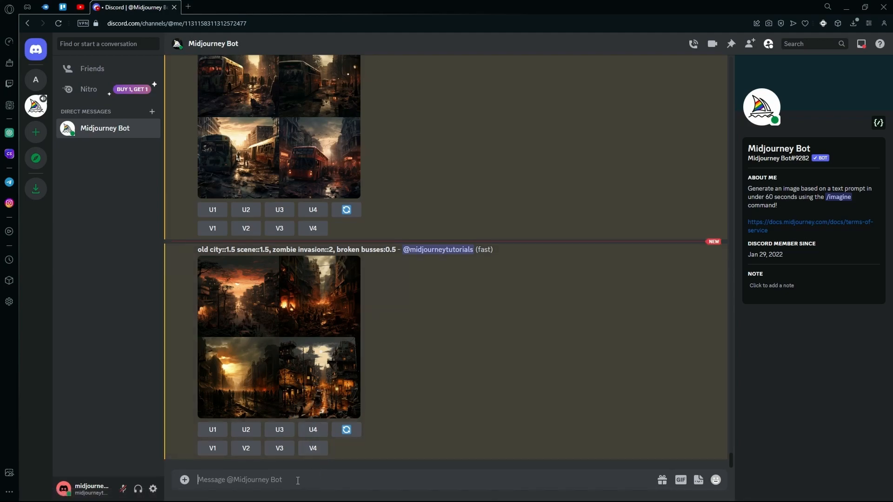
Start a new /imagine prompt reading "modern alien planet, flying vehicles, aliens, high tech"
{"action": "type", "text": "/imagine"}
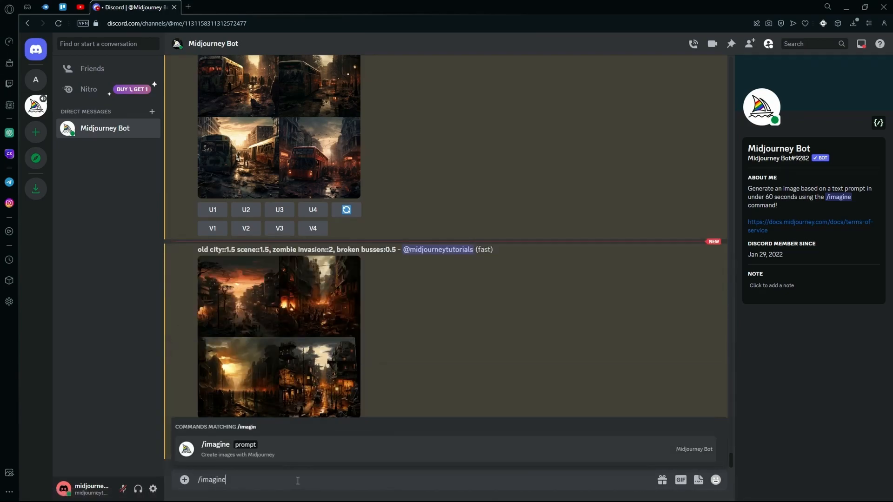
{"action": "key", "text": "Tab"}
{"action": "type", "text": "mode"}
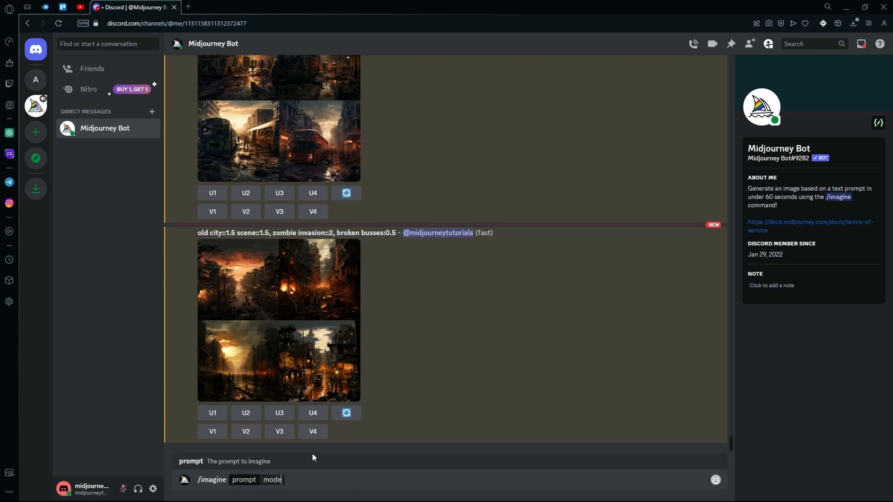
{"action": "type", "text": "rn alien plane"}
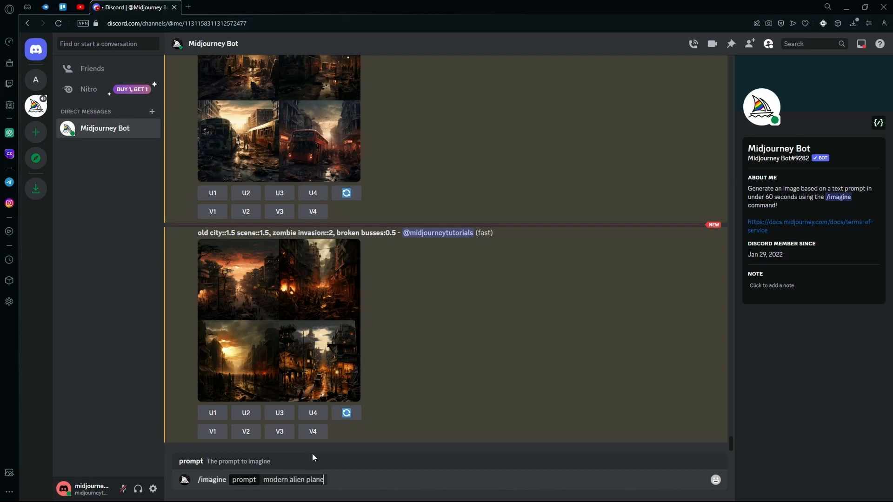
{"action": "type", "text": "t. flying vehicles, alu"}
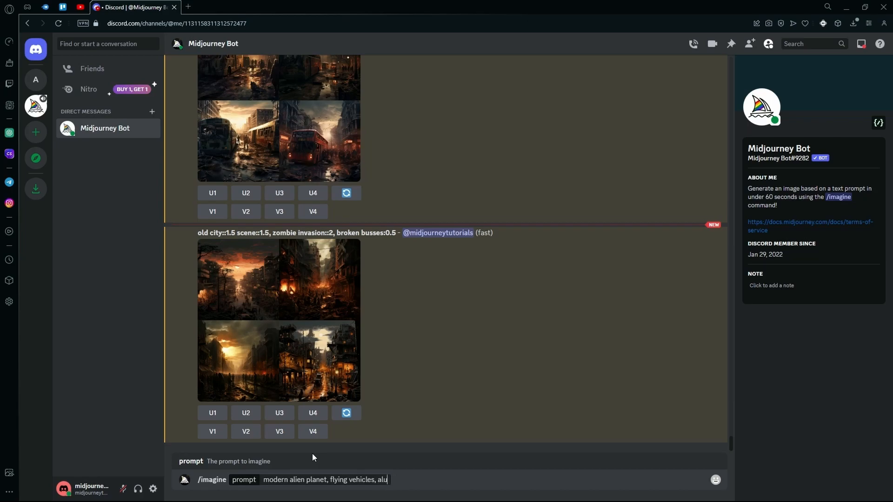
{"action": "key", "text": "BackSpace"}
{"action": "type", "text": "iens, high tech"}
Add the weight ::3 to "high tech" and ::1.5 to "aliens" in the prompt
{"action": "type", "text": ":3"}
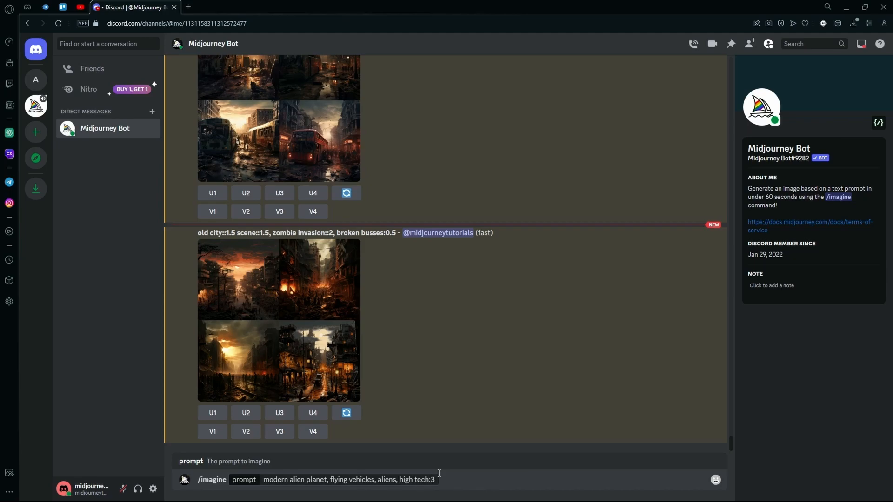
{"action": "type", "text": ":::"}
{"action": "key", "text": "Left"}
{"action": "key", "text": "Left"}
{"action": "key", "text": "BackSpace"}
{"action": "type", "text": "1.5"}
Add the weight ::1 to both "flying vehicles" and "alien planet" in the prompt
{"action": "key", "text": "Left"}
{"action": "key", "text": "Left"}
{"action": "key", "text": "Left"}
{"action": "key", "text": "Left"}
{"action": "key", "text": "Left"}
{"action": "key", "text": "Left"}
{"action": "key", "text": "Left"}
{"action": "key", "text": "Left"}
{"action": "key", "text": "Left"}
{"action": "key", "text": "Left"}
{"action": "key", "text": "Left"}
{"action": "type", "text": "::1"}
{"action": "key", "text": "Left"}
{"action": "type", "text": ":"}
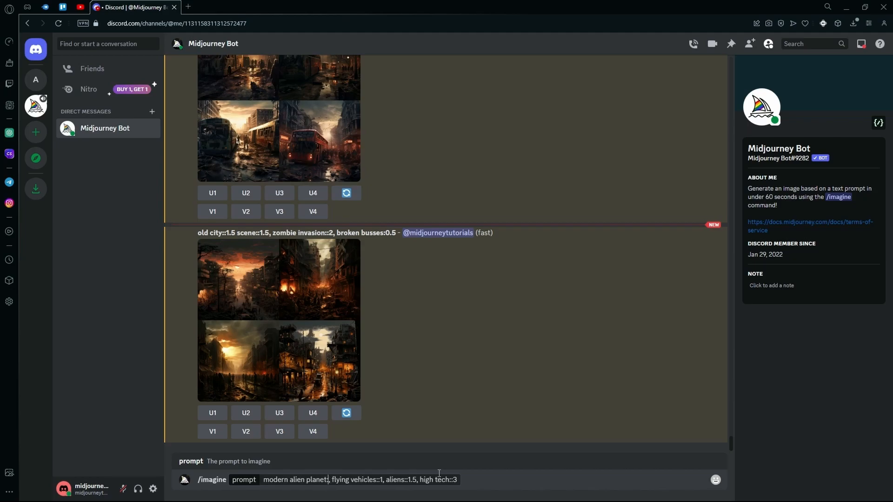
{"action": "type", "text": ":1"}
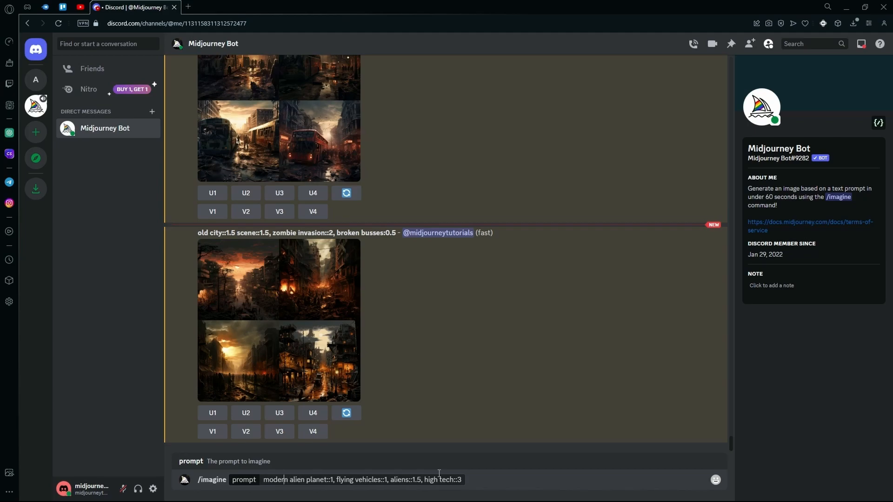
Add the weight ::2 to "modern", then generate the images and view the grid enlarged
{"action": "type", "text": "::2"}
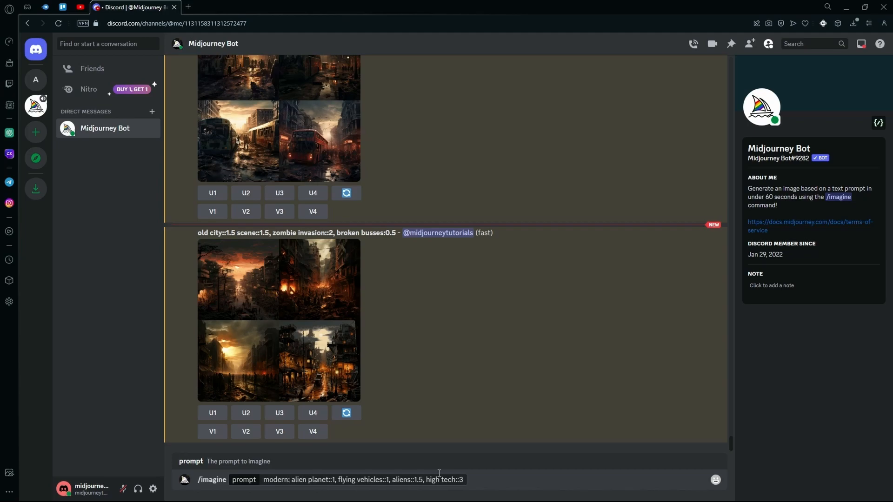
{"action": "key", "text": "Return"}
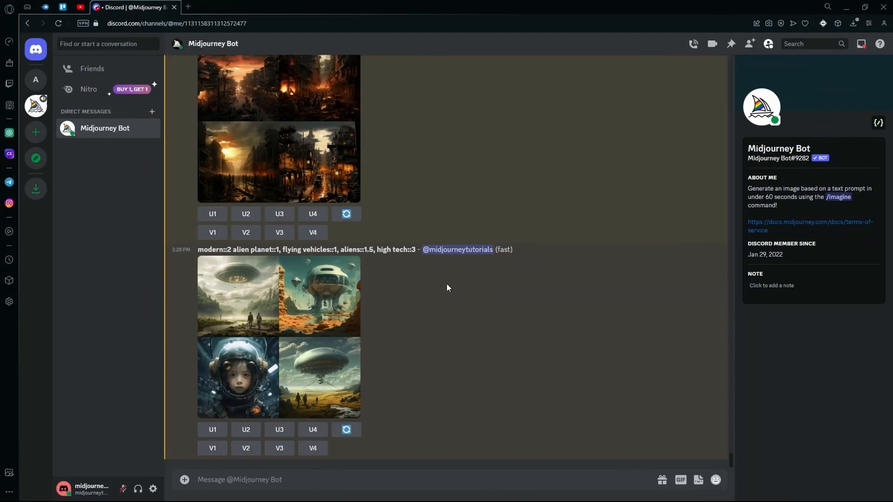
{"action": "left_click", "coordinate": [305, 367]}
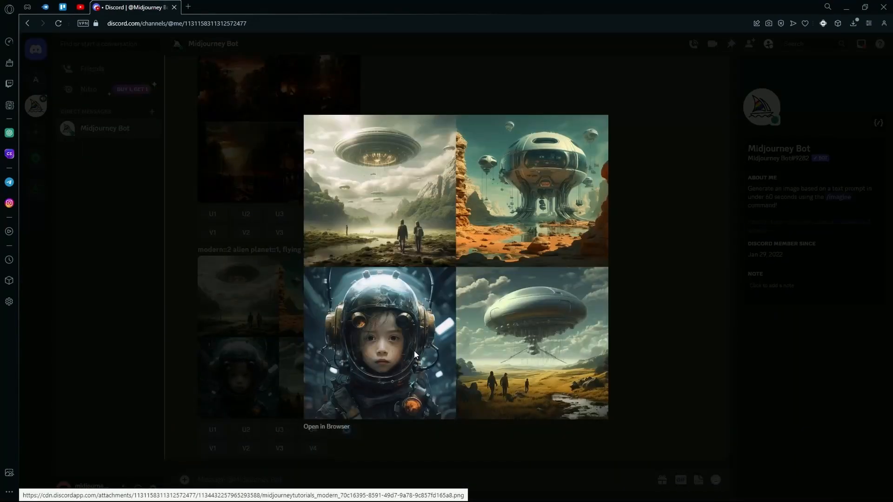
{"action": "left_click", "coordinate": [210, 340]}
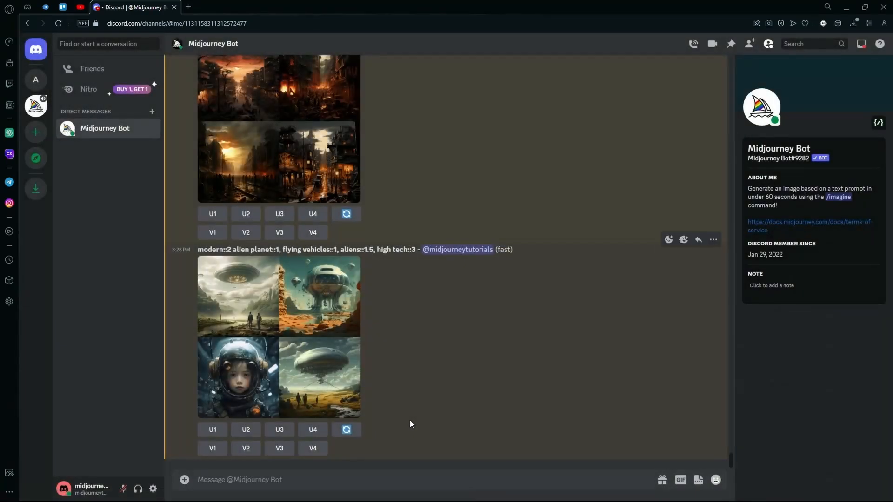